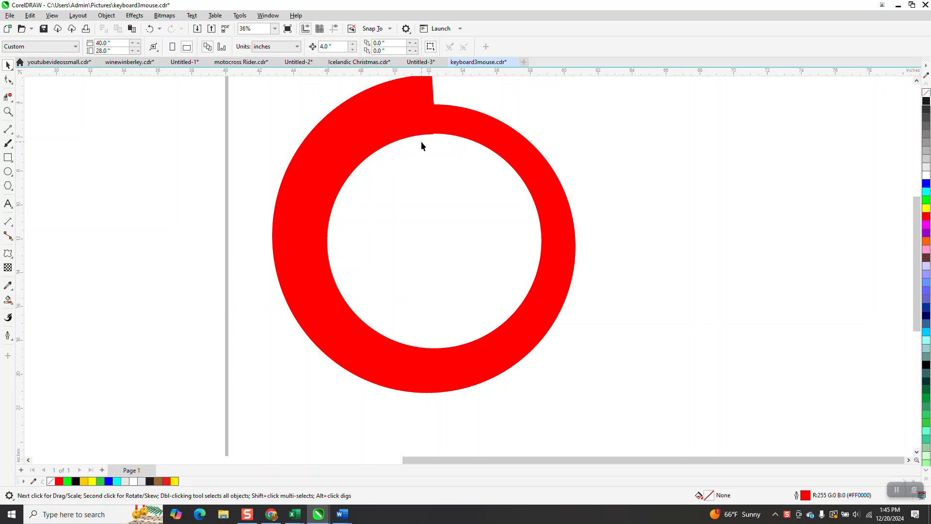
pyautogui.scroll(-1, 145, 213)
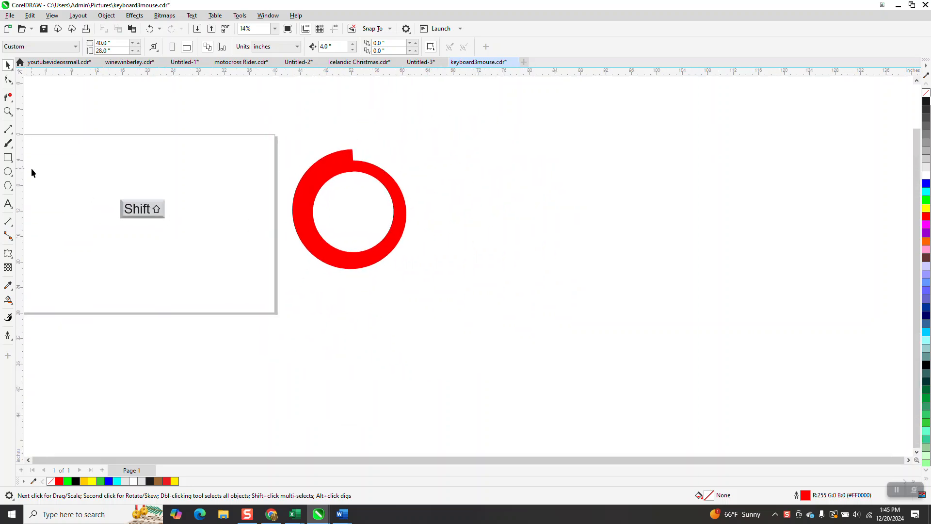
pyautogui.click(8, 111)
pyautogui.moveTo(56, 151); pyautogui.dragTo(250, 270)
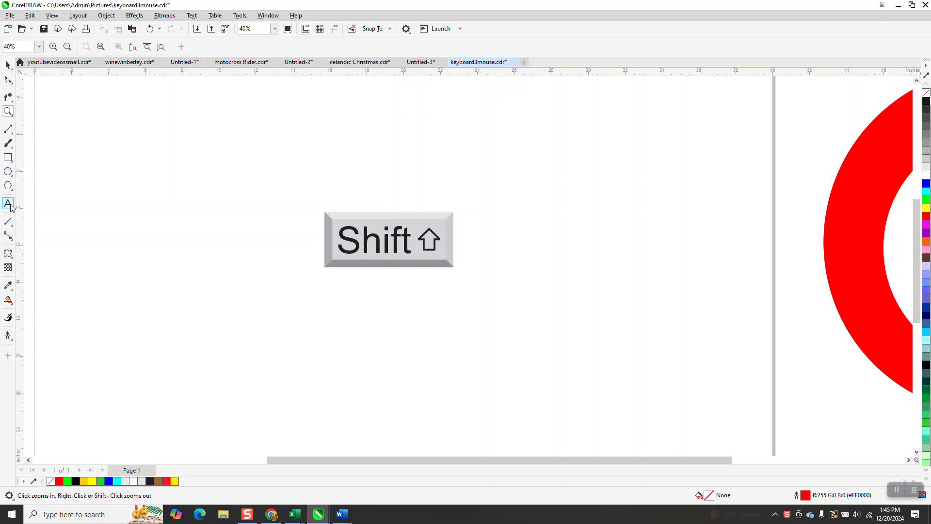
pyautogui.click(8, 171)
pyautogui.moveTo(553, 166); pyautogui.dragTo(411, 345)
pyautogui.moveTo(410, 345); pyautogui.dragTo(406, 350)
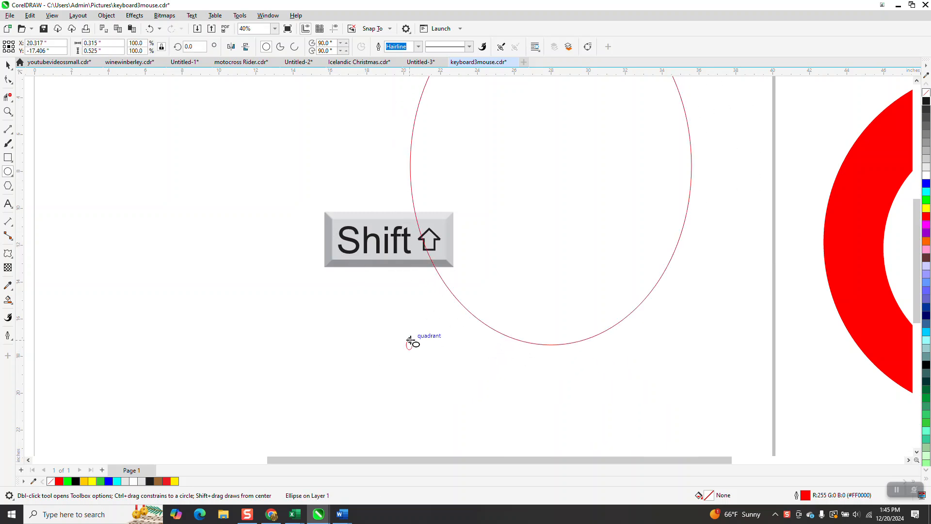
pyautogui.click(7, 65)
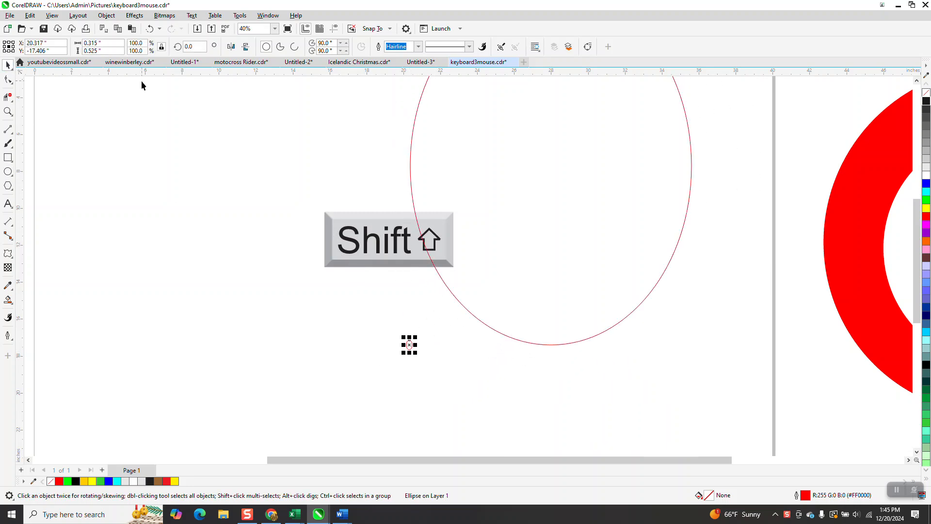
pyautogui.press('Delete')
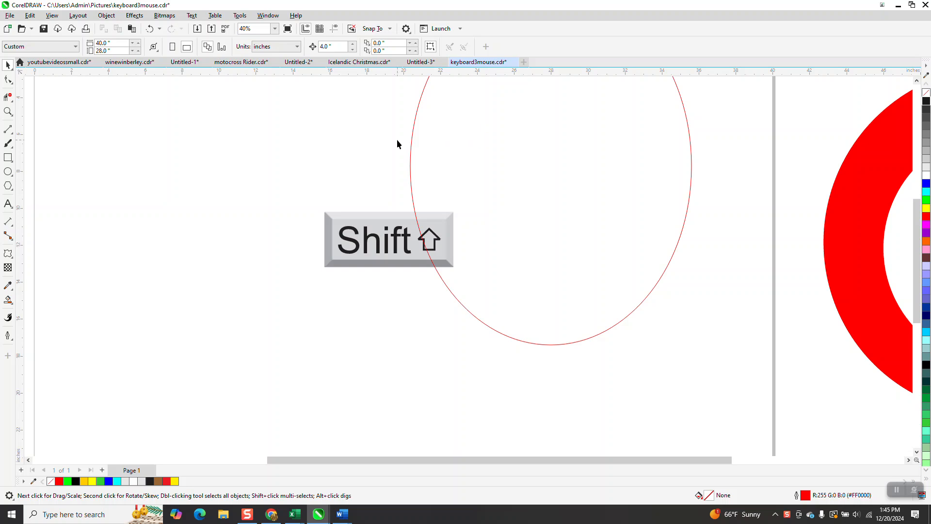
pyautogui.click(411, 147)
pyautogui.press('Delete')
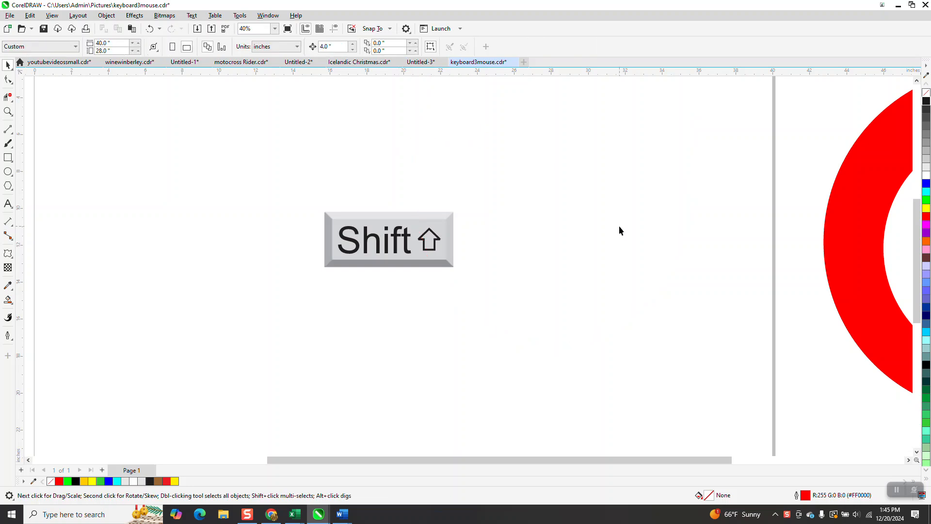
# Step: Draw a circle about 16.55 inches in diameter around the Shift key graphic and centre it on the page
pyautogui.click(8, 172)
pyautogui.moveTo(562, 146); pyautogui.dragTo(281, 360)
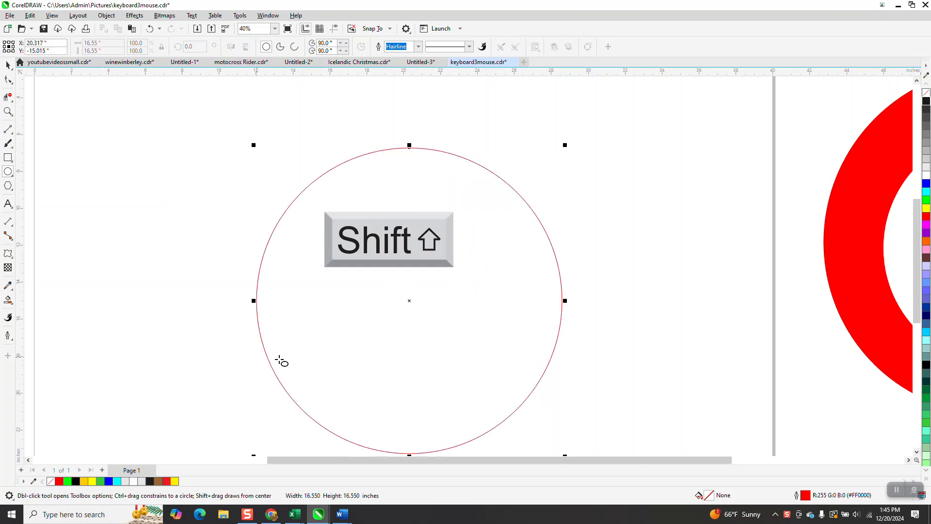
pyautogui.press('p')
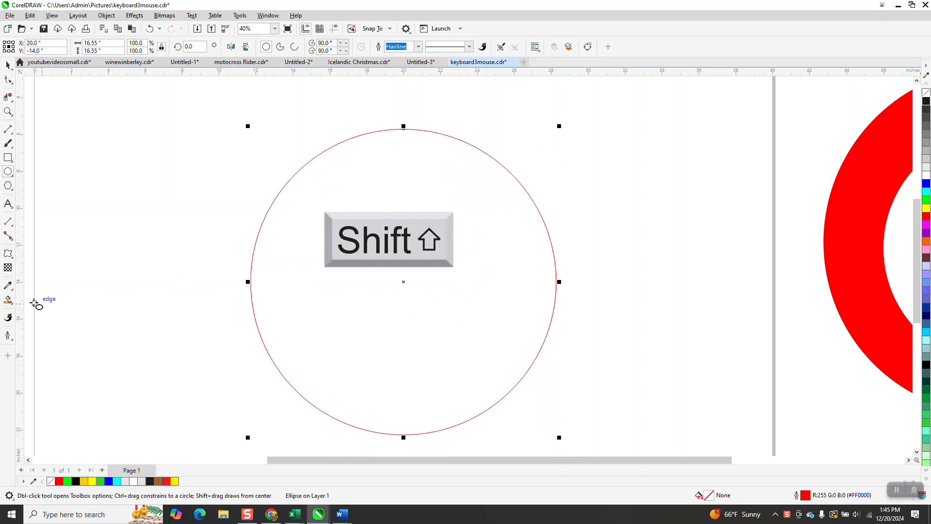
# Step: Add a variable outline node at the circle's topmost point, and try widening the outline there to about 2.24 inches before undoing it
pyautogui.click(13, 323)
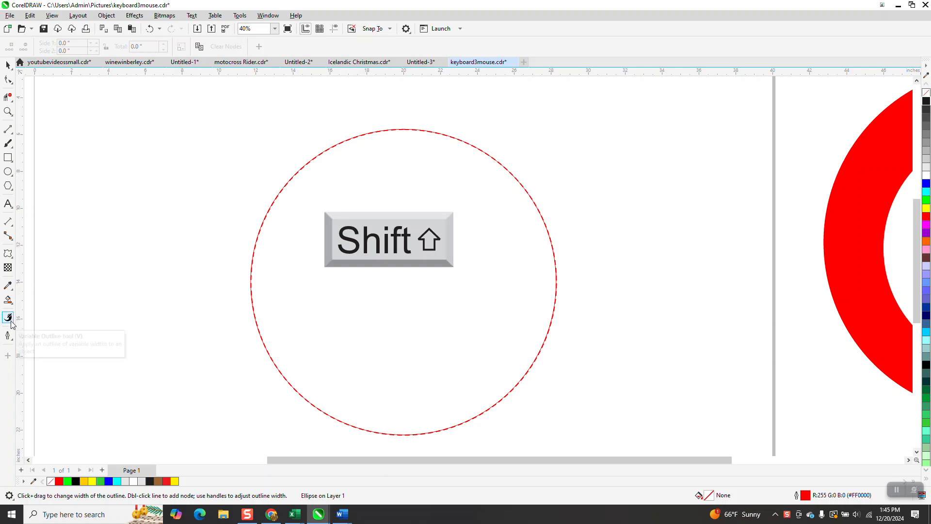
pyautogui.rightClick(404, 129)
pyautogui.click(422, 137)
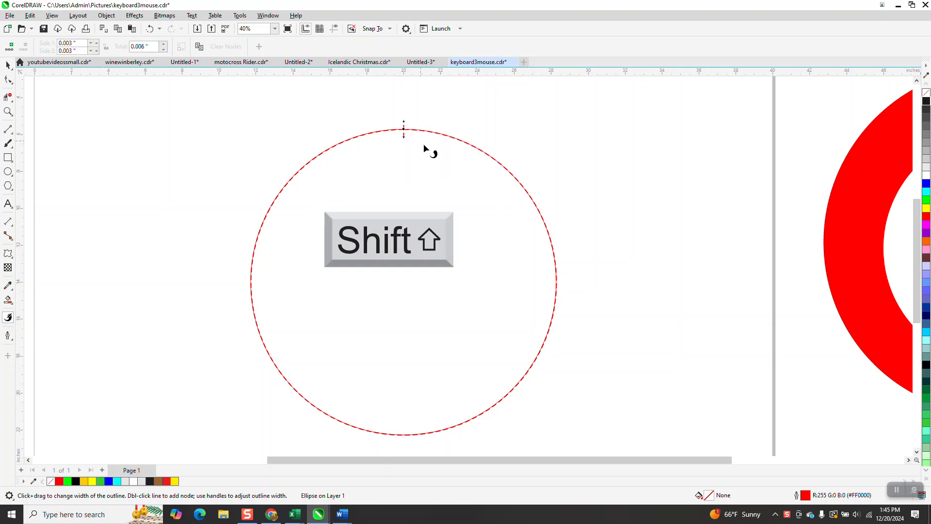
pyautogui.moveTo(403, 139); pyautogui.dragTo(405, 157)
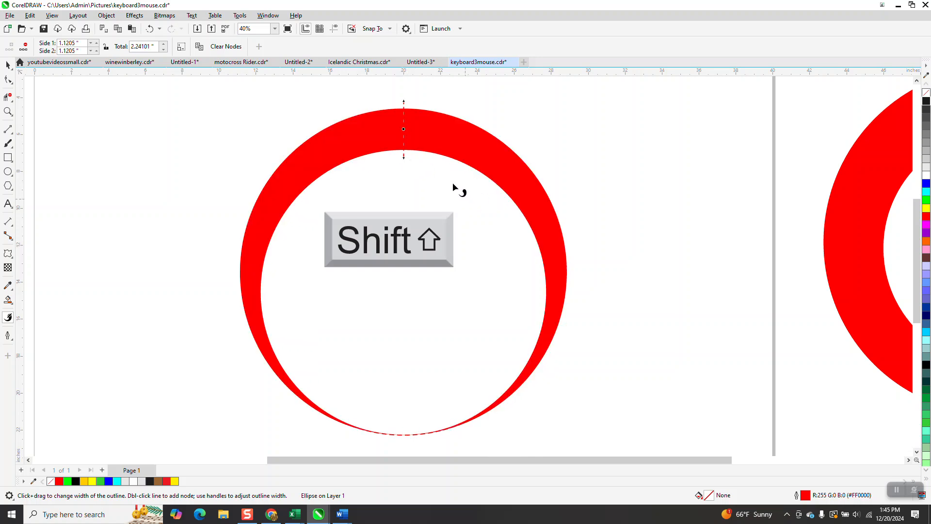
pyautogui.click(150, 29)
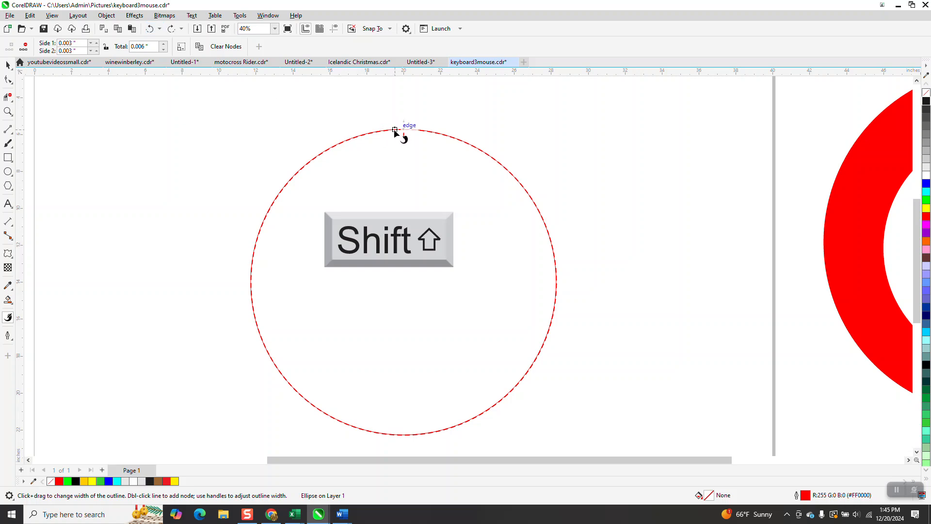
# Step: Add a second variable outline node just left of the circle's top and widen it to about 2.36 inches in total
pyautogui.rightClick(395, 130)
pyautogui.click(402, 142)
pyautogui.moveTo(395, 138); pyautogui.dragTo(395, 162)
# Step: Try to slide the wide outline node onto the node at the circle's top, and undo the move
pyautogui.moveTo(397, 130); pyautogui.dragTo(403, 130)
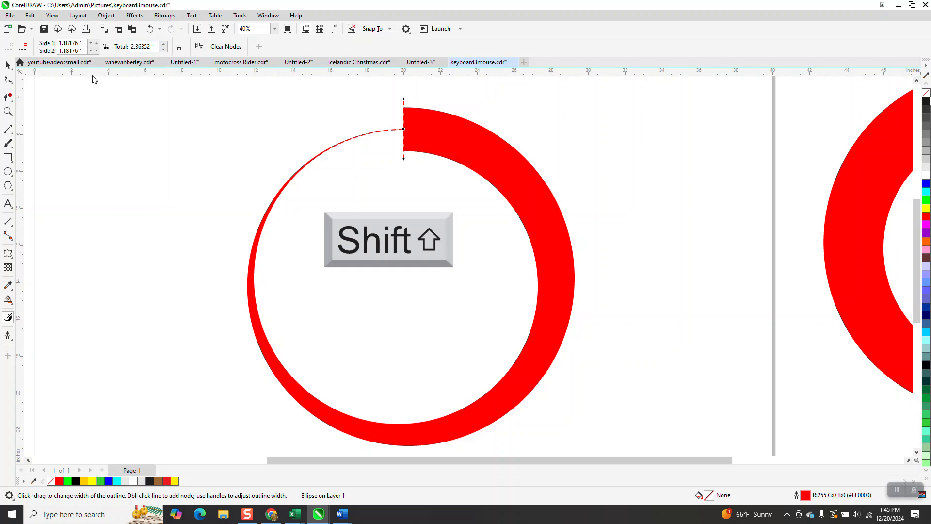
pyautogui.click(8, 65)
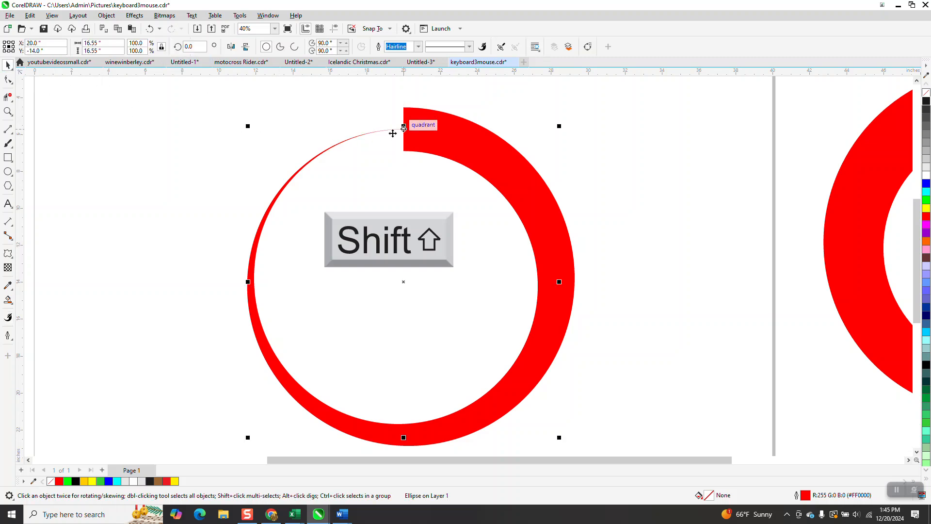
pyautogui.click(150, 28)
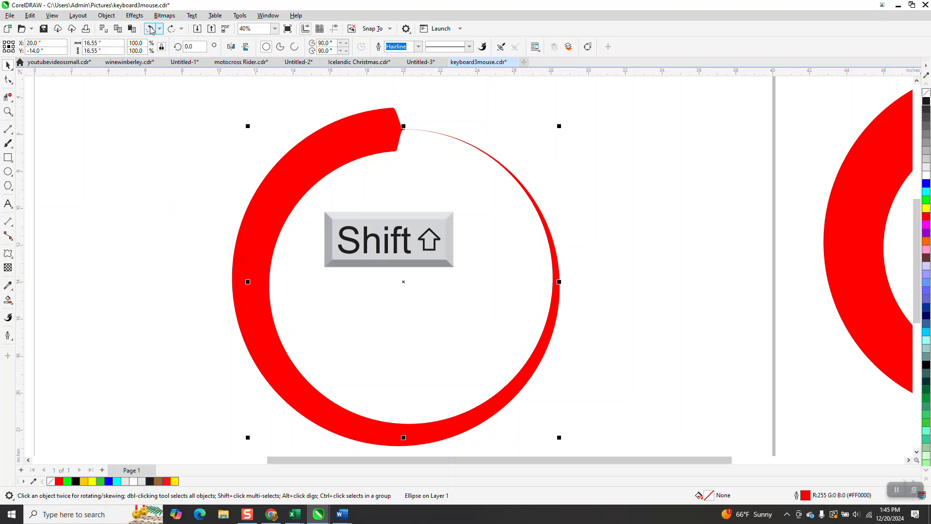
# Step: Add a zero-width outline node right beside the wide node, and move the circle's top node close up against it
pyautogui.click(8, 111)
pyautogui.moveTo(363, 105); pyautogui.dragTo(472, 189)
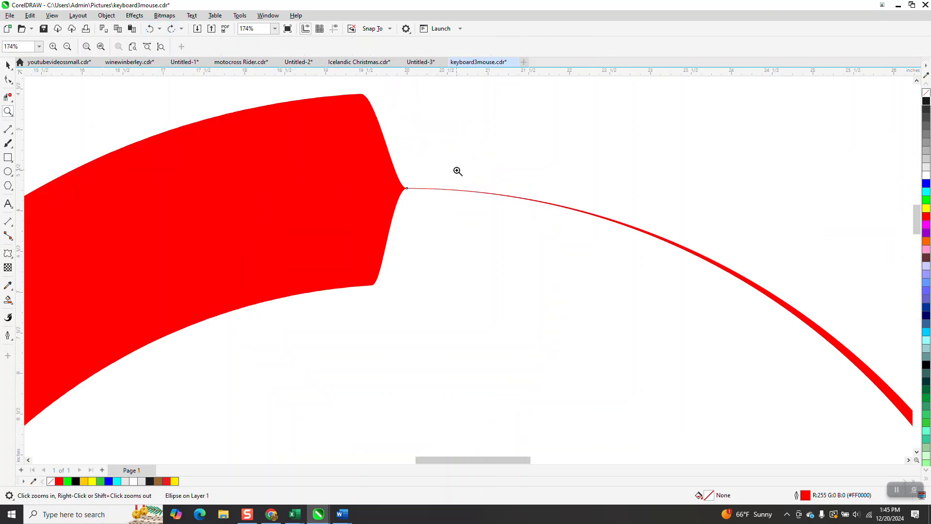
pyautogui.click(8, 299)
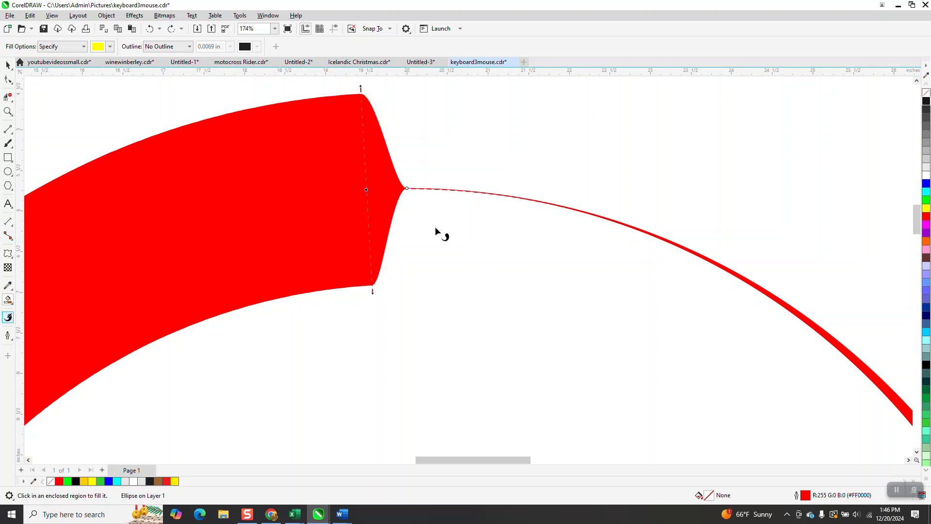
pyautogui.doubleClick(369, 190)
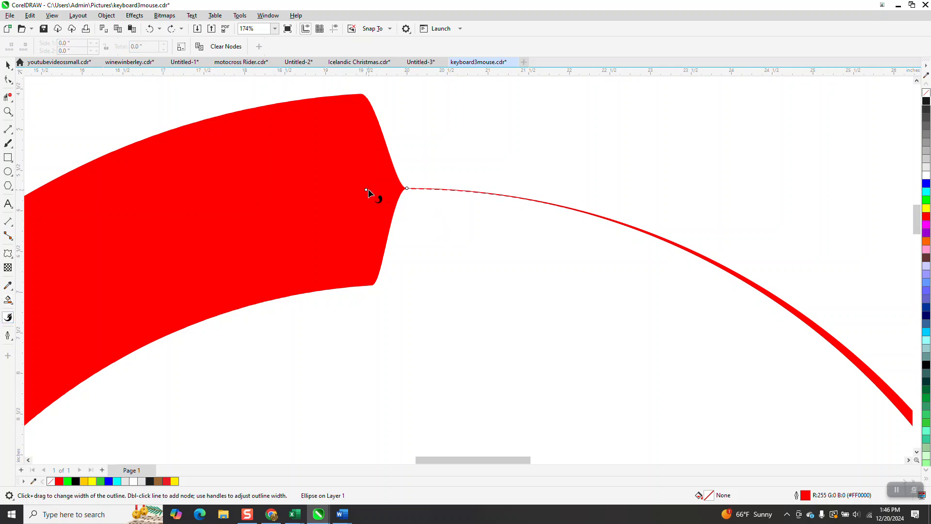
pyautogui.click(407, 189)
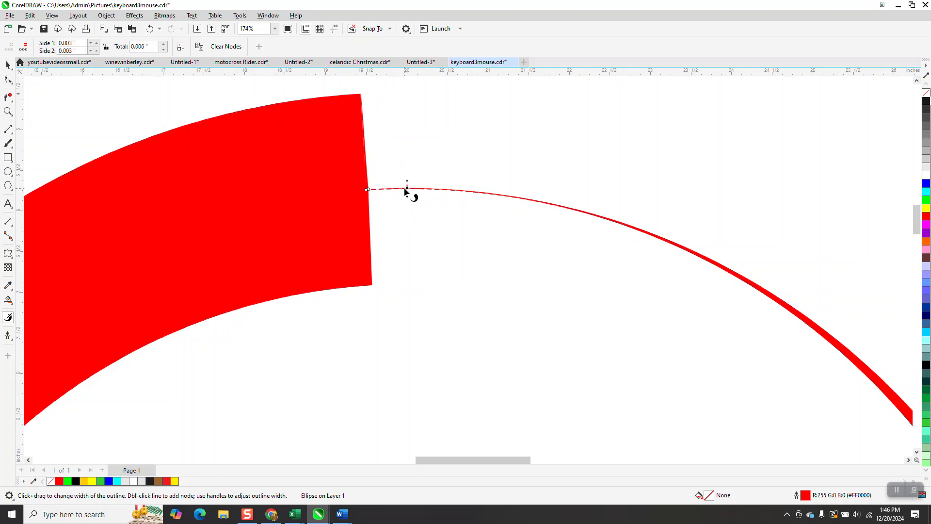
pyautogui.moveTo(407, 188); pyautogui.dragTo(376, 194)
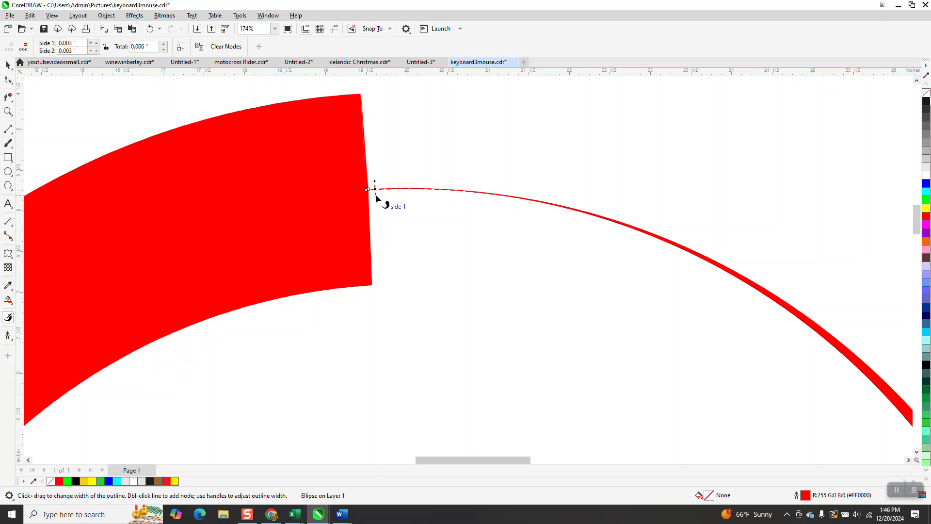
# Step: Widen the outline equally on both sides at the moved node to about 0.73 inches in total, undoing stray edits
pyautogui.moveTo(376, 196); pyautogui.dragTo(377, 287)
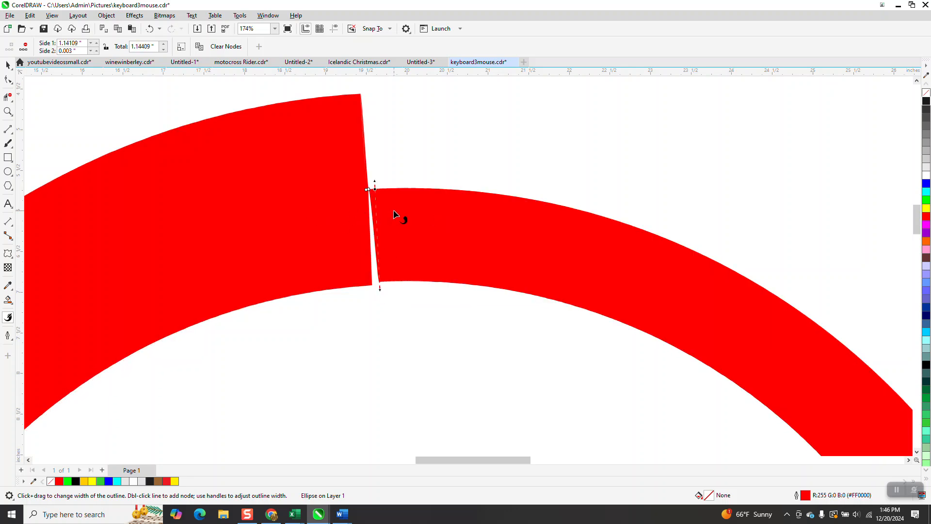
pyautogui.click(149, 28)
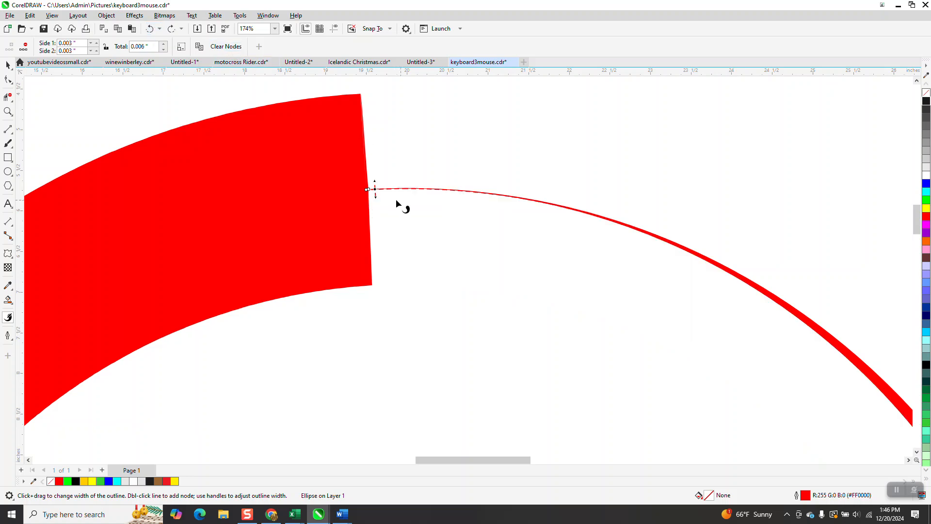
pyautogui.moveTo(376, 195)
pyautogui.mouseDown()
pyautogui.moveTo(379, 226)
pyautogui.moveTo(368, 192)
pyautogui.mouseUp()
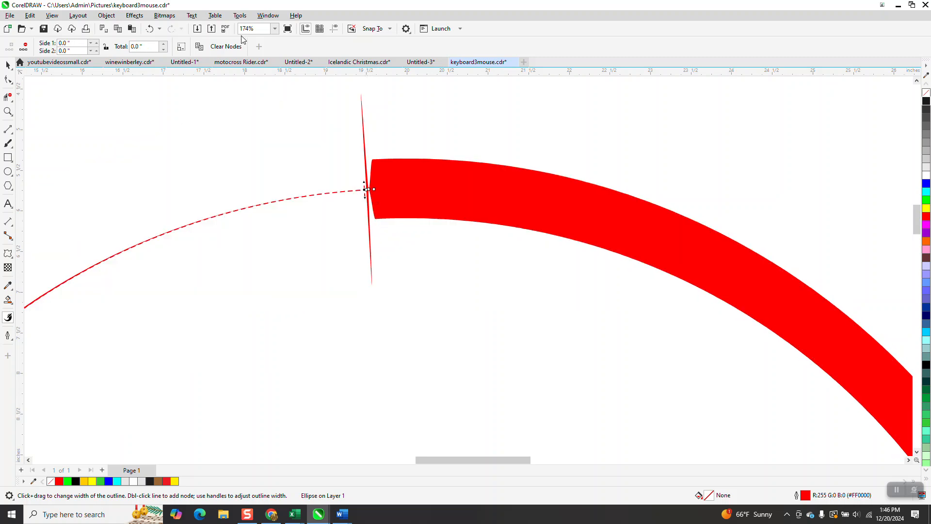
pyautogui.click(150, 28)
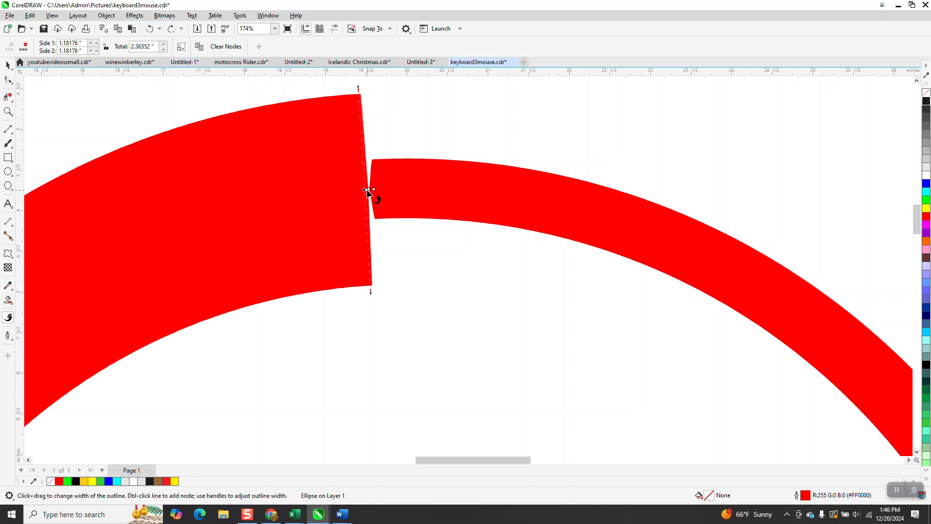
# Step: Close the gap between the wide and thin outline sections, and shift the thin section's node against the wide end
pyautogui.moveTo(369, 191); pyautogui.dragTo(370, 191)
pyautogui.moveTo(369, 191); pyautogui.dragTo(377, 196)
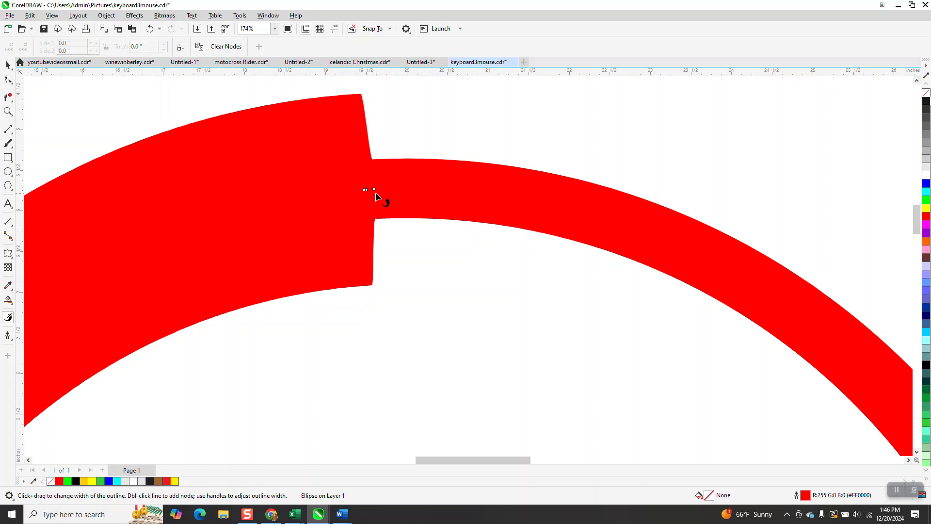
pyautogui.click(369, 192)
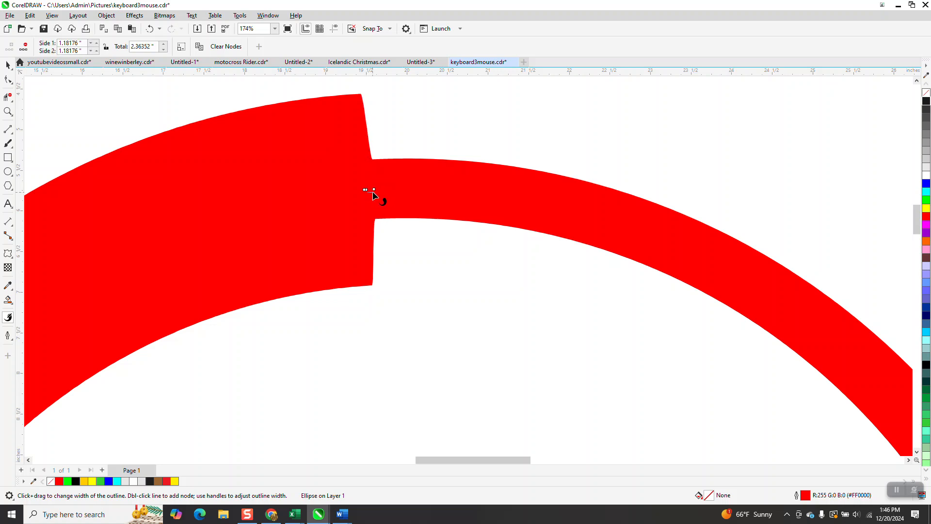
pyautogui.moveTo(373, 189); pyautogui.dragTo(370, 188)
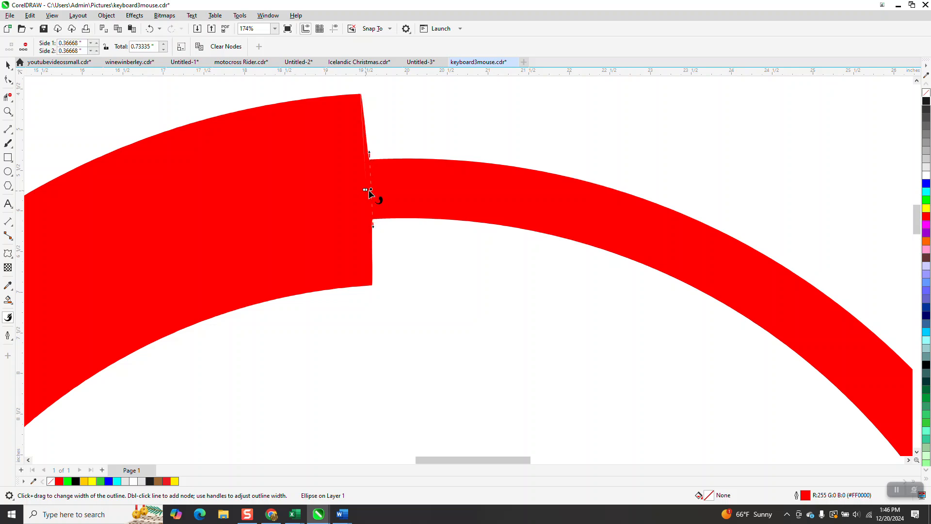
pyautogui.click(8, 65)
# Step: Draw a straight horizontal line about 19.87 inches long above the circle
pyautogui.scroll(-2, 363, 204)
pyautogui.scroll(-2, 392, 241)
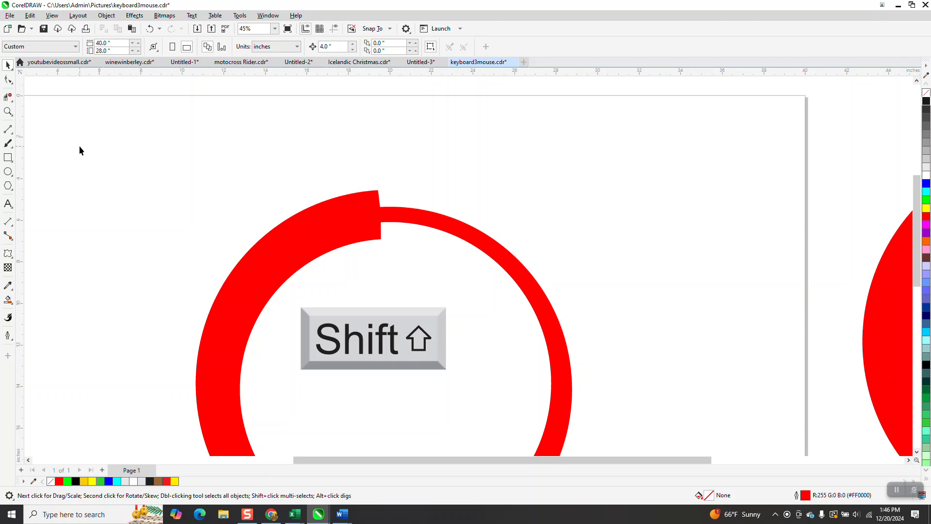
pyautogui.click(8, 129)
pyautogui.moveTo(241, 131)
pyautogui.mouseDown()
pyautogui.moveTo(608, 158)
pyautogui.moveTo(659, 131)
pyautogui.mouseUp()
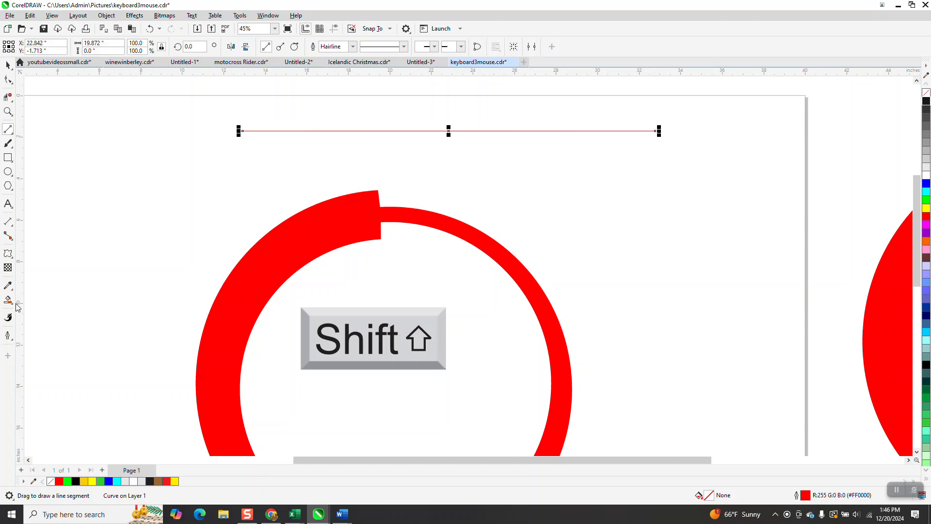
# Step: Add a variable outline node near the line's middle and widen only its lower side to about 2.75 inches, with side 1 at 0
pyautogui.click(8, 318)
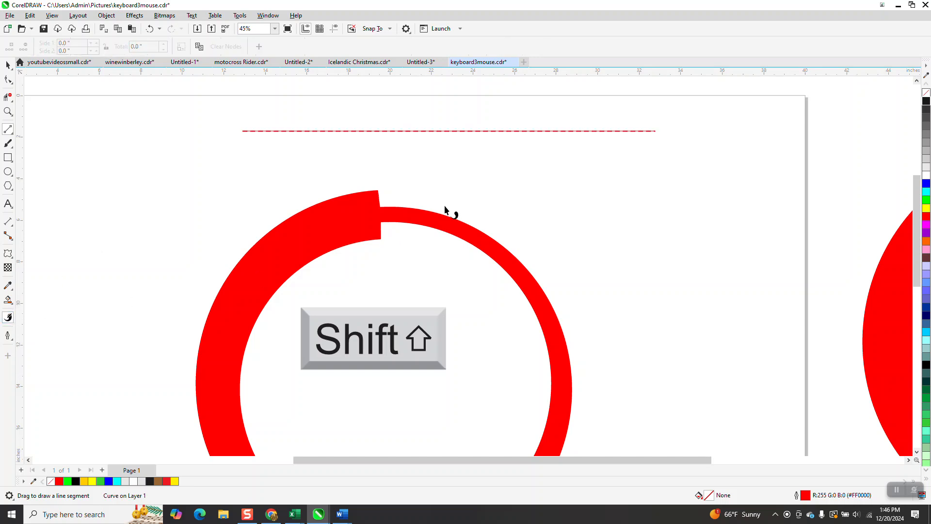
pyautogui.click(465, 132)
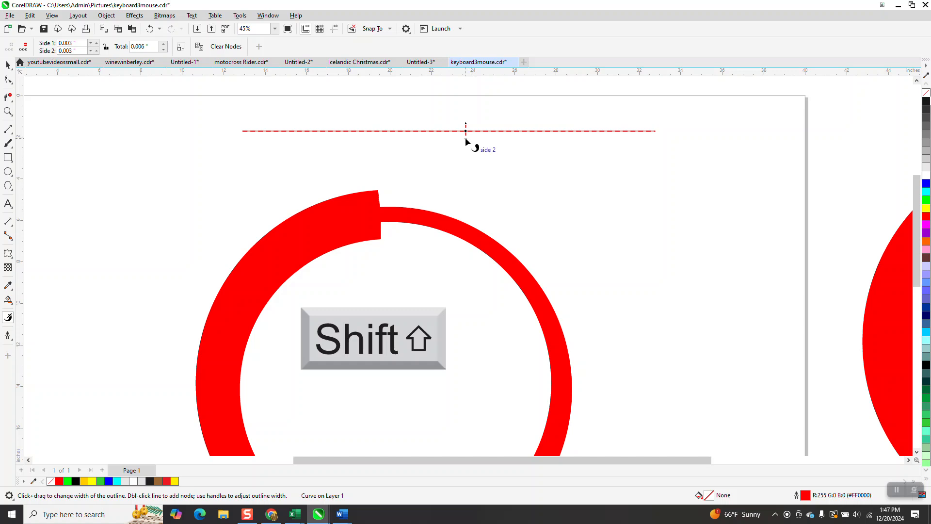
pyautogui.moveTo(466, 139); pyautogui.dragTo(465, 193)
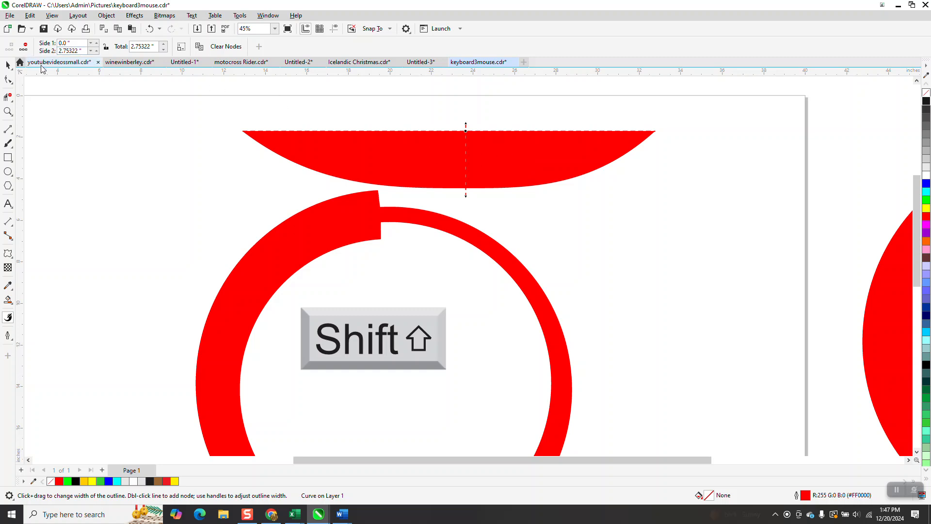
pyautogui.press('space')
# Step: Select the variable-width circle and apply the fifth listed line style, a finely dotted pattern, to its outline
pyautogui.click(352, 241)
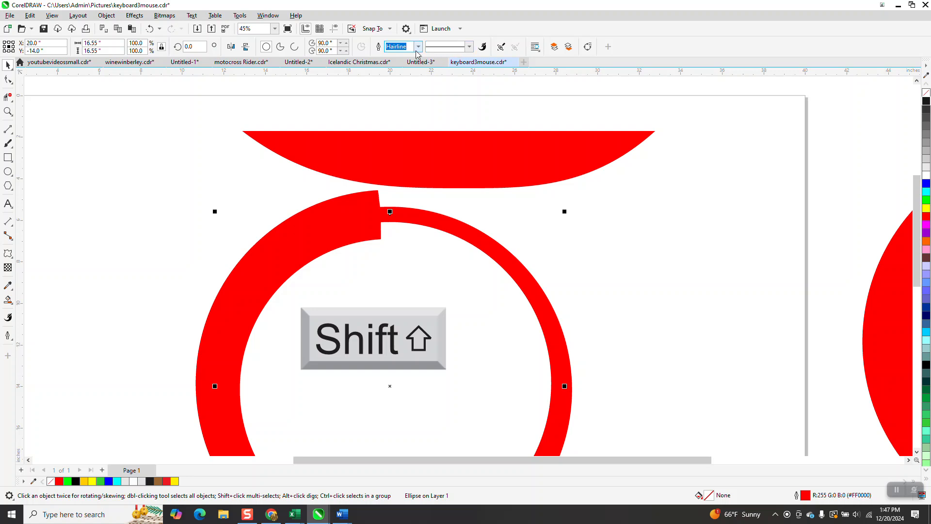
pyautogui.click(470, 48)
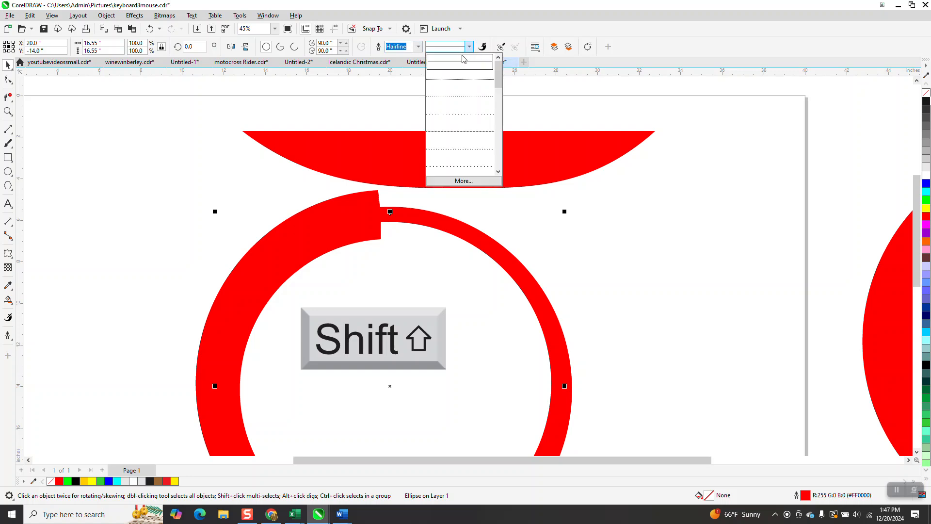
pyautogui.click(467, 133)
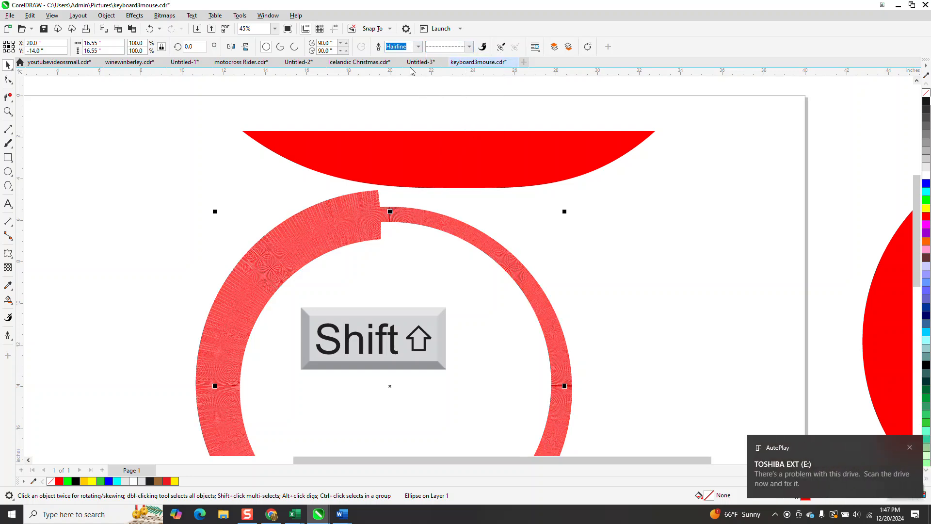
# Step: Set the outline width of the finely dotted variable-width circle to 0.1 in
pyautogui.click(418, 47)
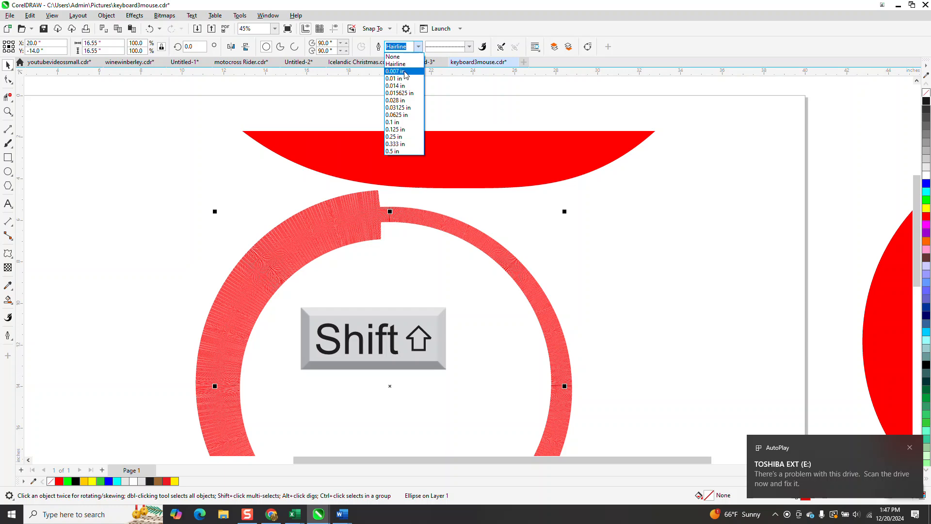
pyautogui.click(397, 123)
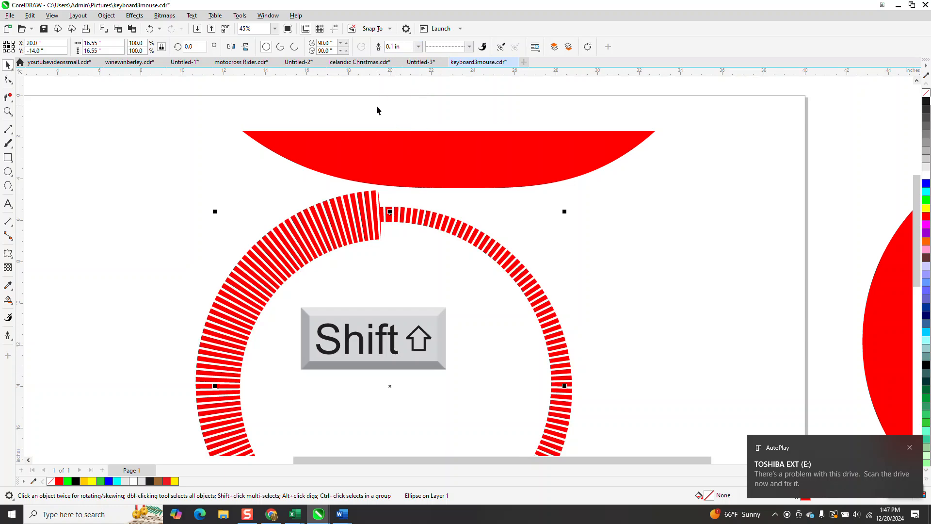
pyautogui.scroll(-1, 374, 106)
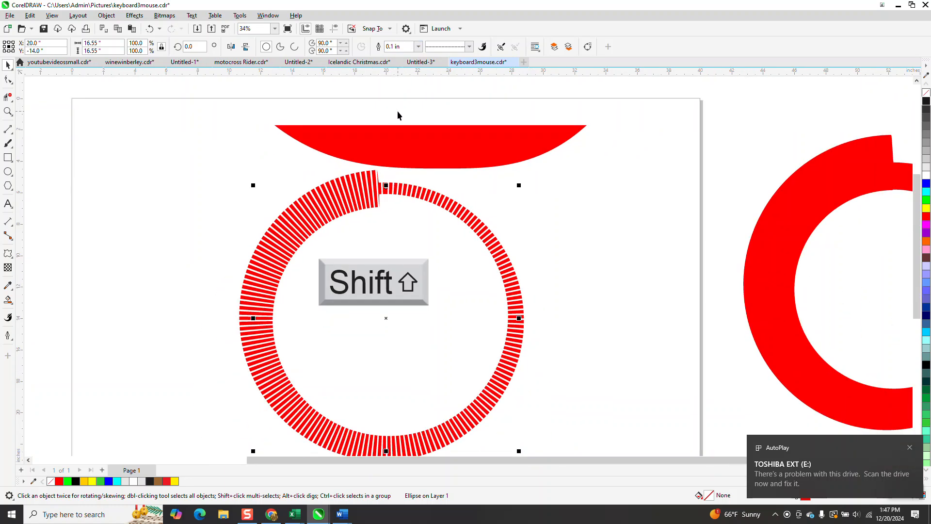
# Step: Try removing the variable outline node where the circle's thin section begins, and undo the removal
pyautogui.click(8, 110)
pyautogui.moveTo(219, 206); pyautogui.dragTo(600, 360)
pyautogui.scroll(-1, 547, 272)
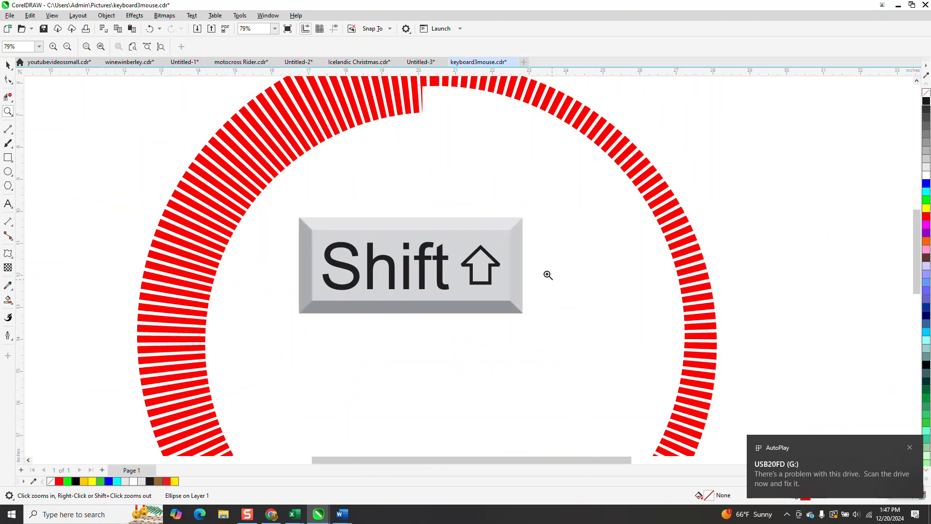
pyautogui.moveTo(428, 93); pyautogui.dragTo(455, 124)
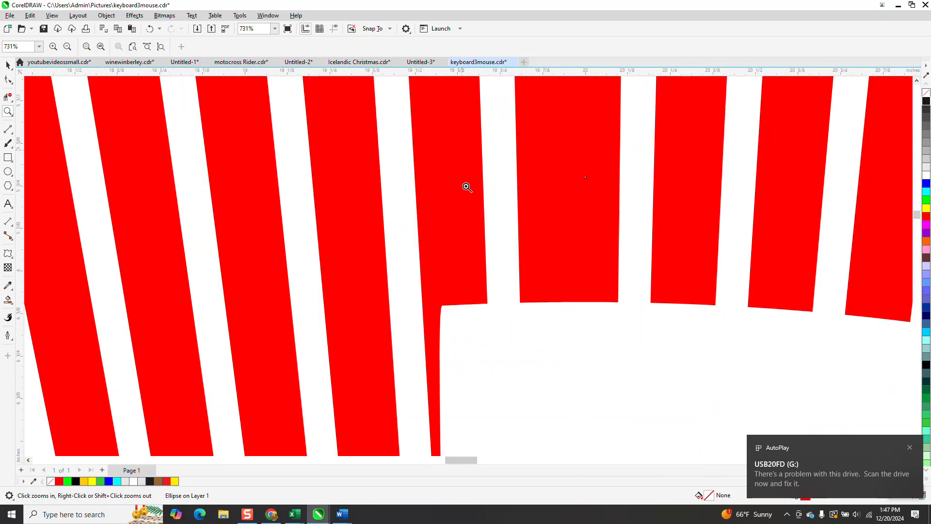
pyautogui.scroll(-2, 466, 204)
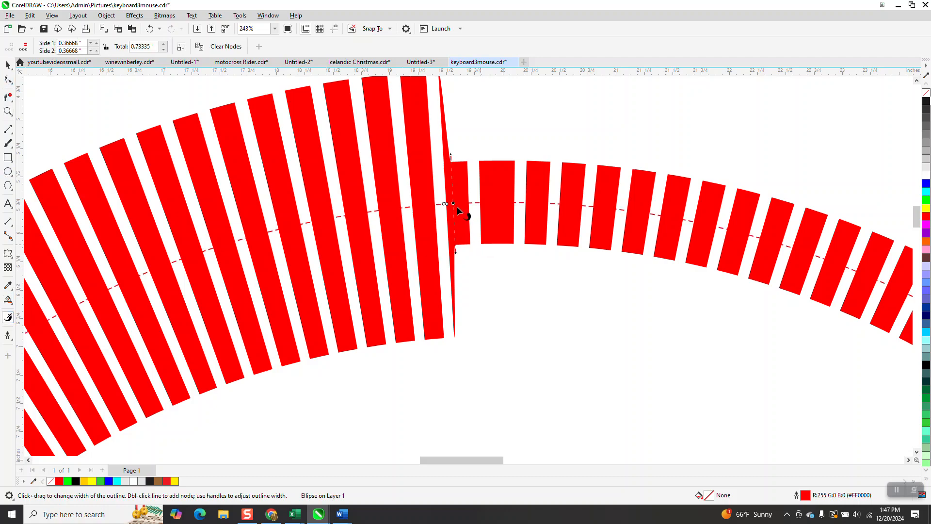
pyautogui.scroll(-5, 453, 206)
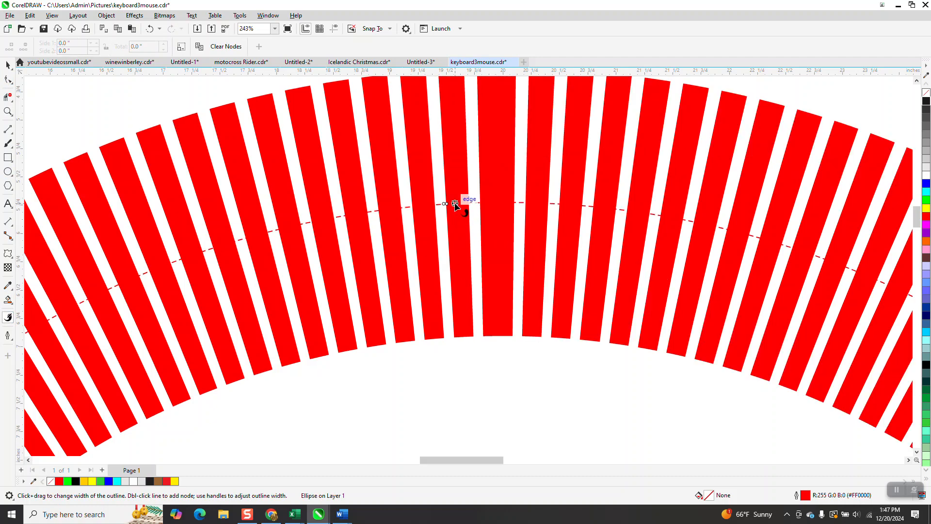
pyautogui.scroll(-3, 452, 205)
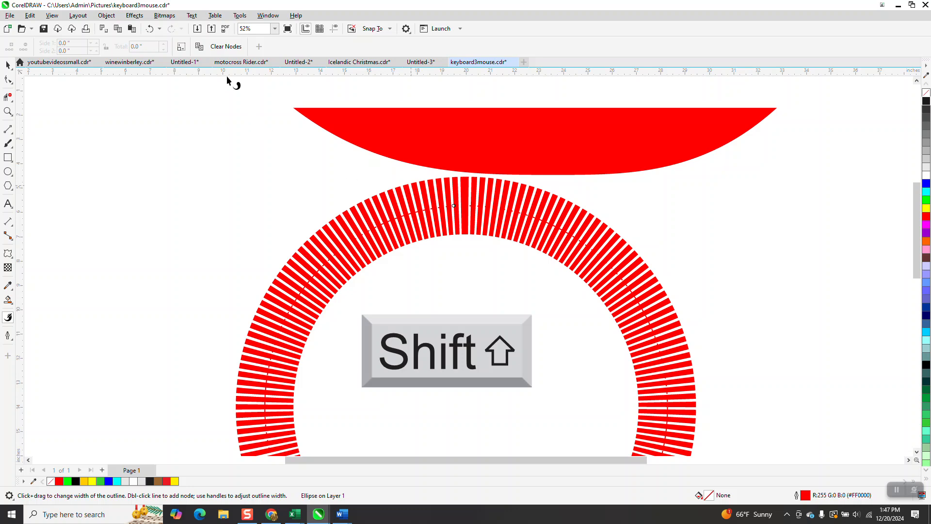
pyautogui.click(149, 30)
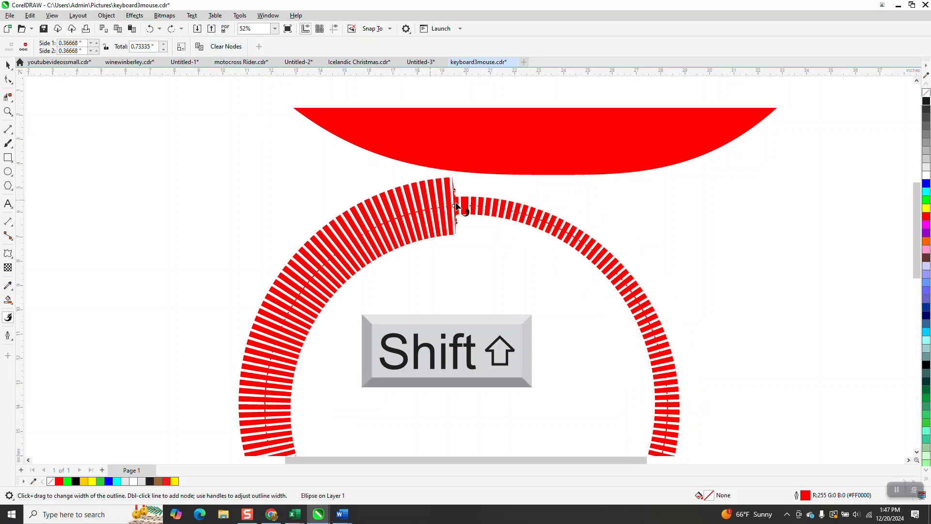
# Step: Draw a circle about 17.15 inches across beside the page and widen its outline near the circle's top to about 3.38 inches in total
pyautogui.scroll(-1, 441, 206)
pyautogui.scroll(-2, 441, 206)
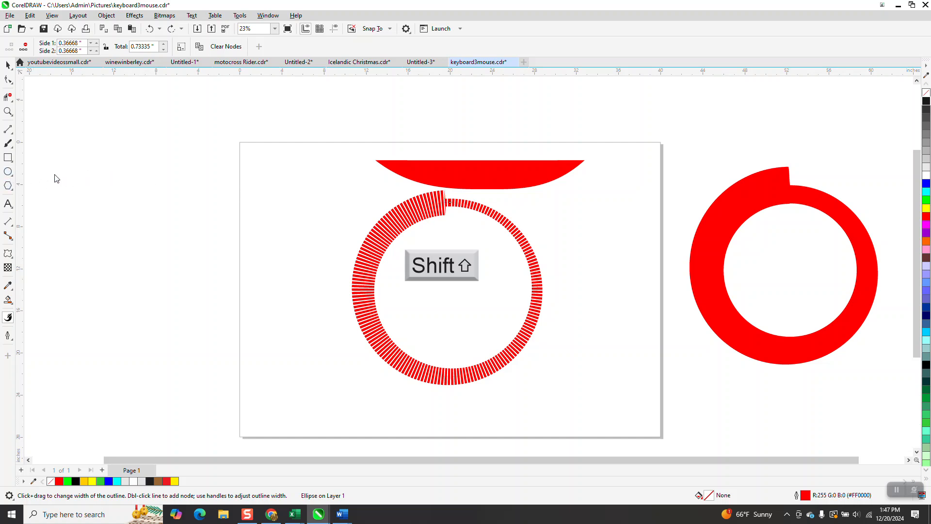
pyautogui.click(8, 172)
pyautogui.moveTo(294, 180)
pyautogui.mouseDown()
pyautogui.moveTo(176, 275)
pyautogui.moveTo(113, 345)
pyautogui.mouseUp()
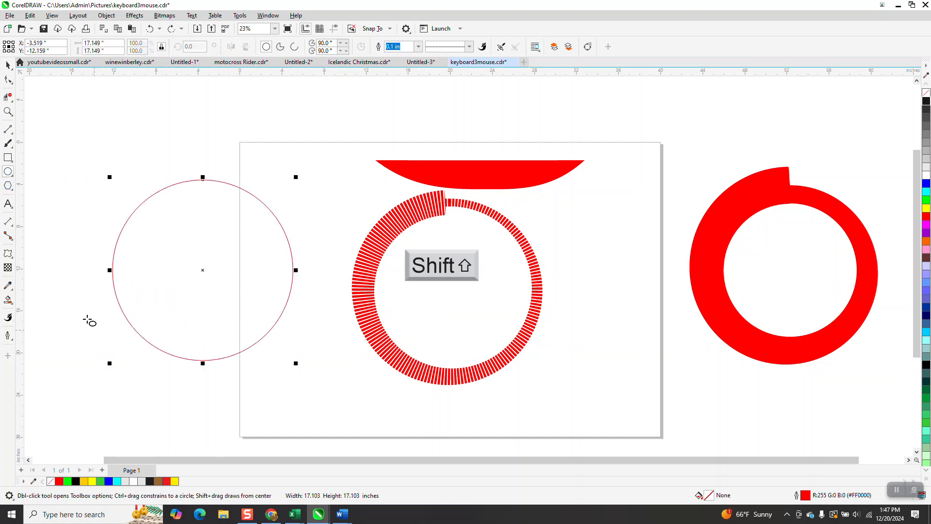
pyautogui.click(8, 318)
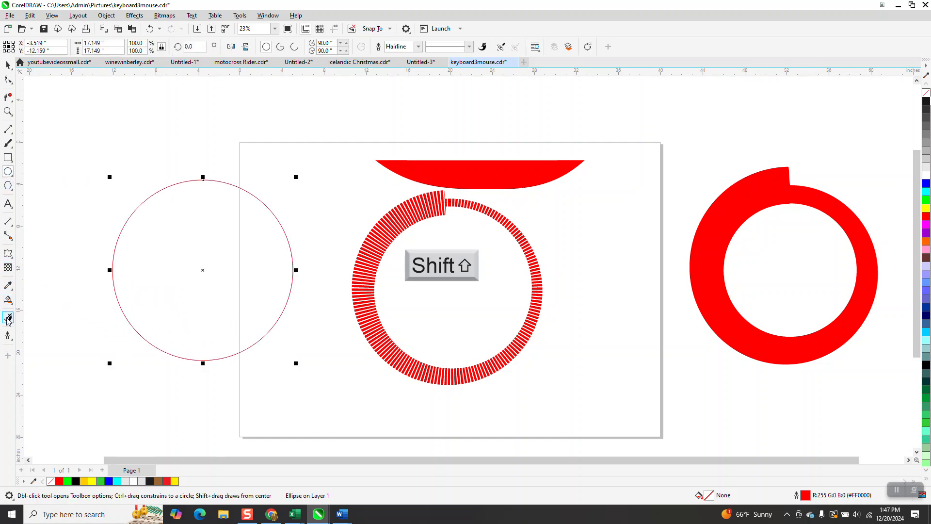
pyautogui.moveTo(209, 181); pyautogui.dragTo(230, 215)
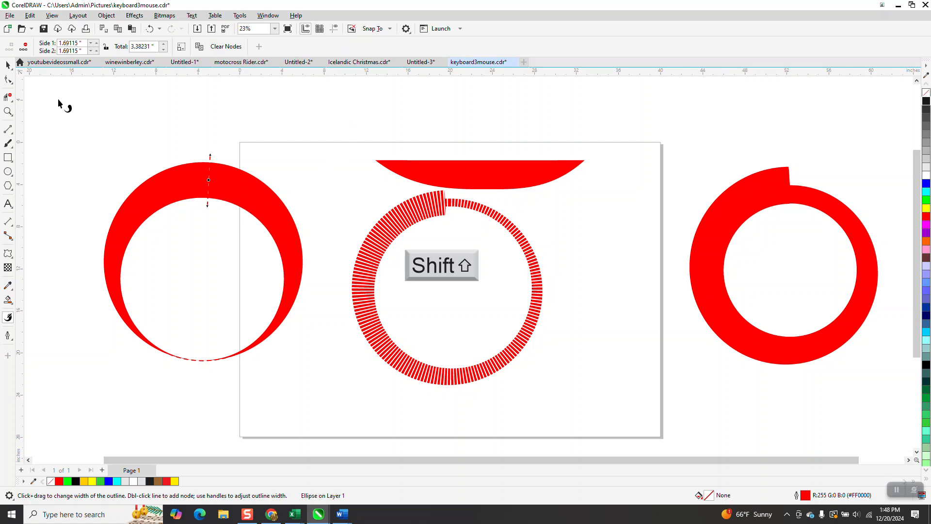
# Step: Apply a dash-dot line style to the new circle's variable outline and set its outline width to 0.125 in
pyautogui.click(8, 64)
pyautogui.click(419, 49)
pyautogui.click(470, 48)
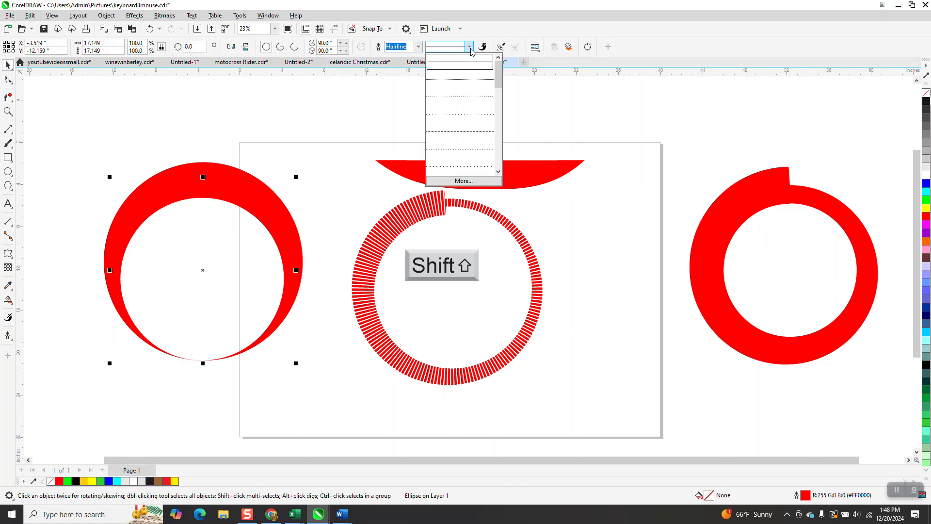
pyautogui.moveTo(498, 73); pyautogui.dragTo(496, 99)
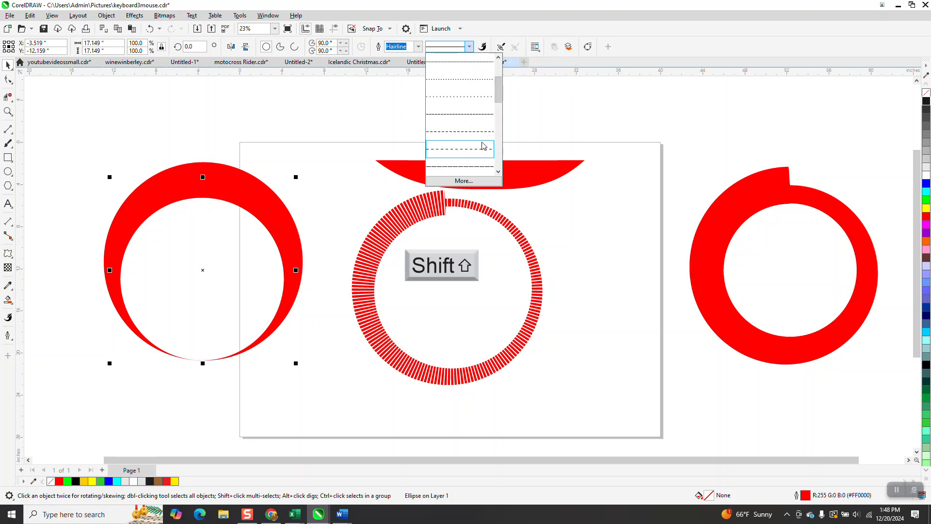
pyautogui.moveTo(501, 105); pyautogui.dragTo(502, 115)
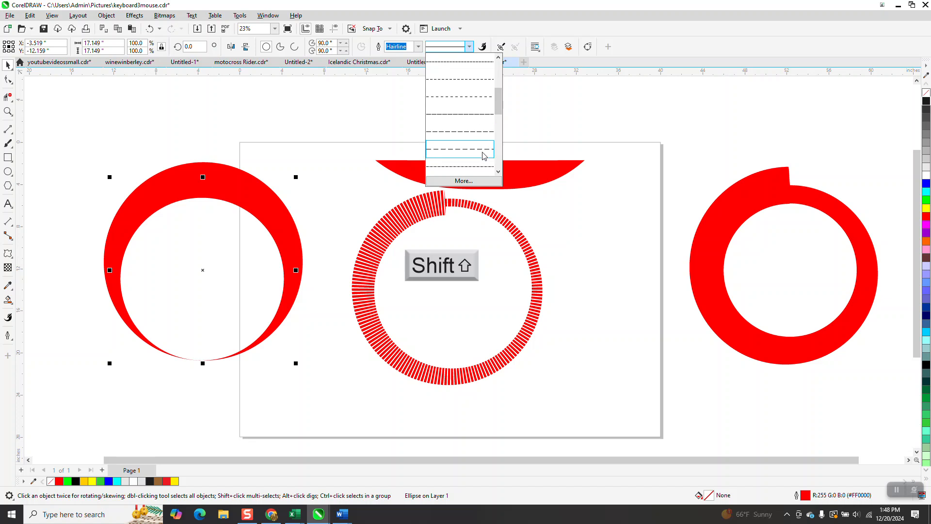
pyautogui.click(478, 168)
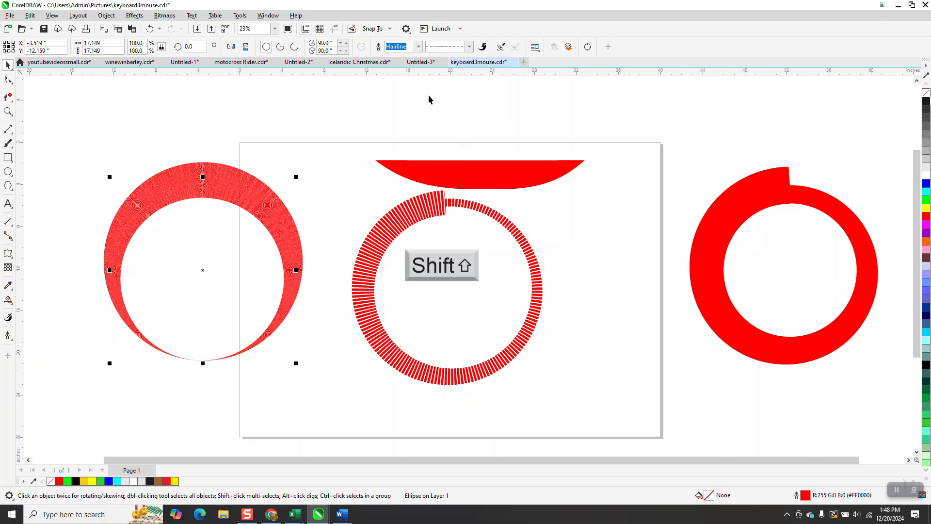
pyautogui.click(418, 47)
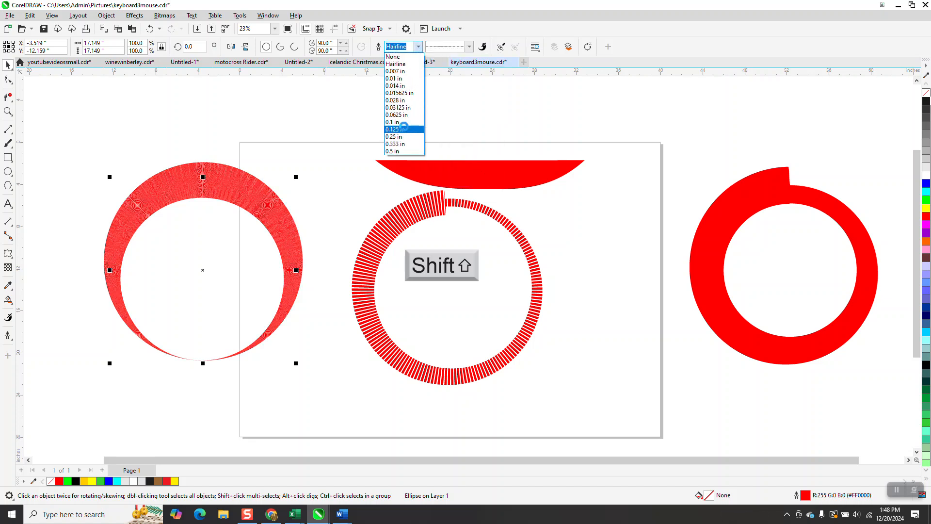
pyautogui.click(404, 129)
# Step: Examine the dash-dot pattern on the new circle's outline and the dotted pattern on the circle on the page up close
pyautogui.click(8, 111)
pyautogui.moveTo(171, 160); pyautogui.dragTo(253, 203)
pyautogui.keyDown('shift'); pyautogui.click(343, 138); pyautogui.keyUp('shift')
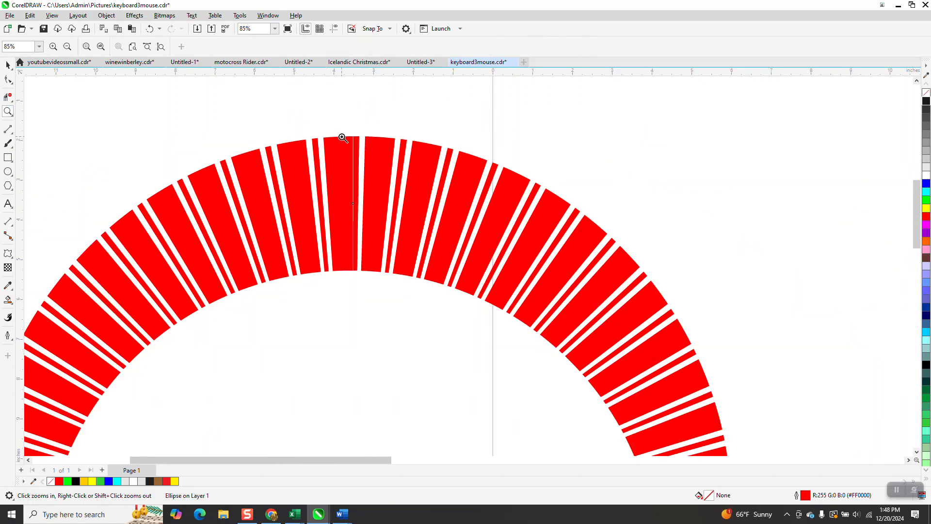
pyautogui.keyDown('shift'); pyautogui.click(343, 137); pyautogui.keyUp('shift')
pyautogui.keyDown('shift'); pyautogui.click(343, 136); pyautogui.keyUp('shift')
pyautogui.keyDown('shift'); pyautogui.click(343, 137); pyautogui.keyUp('shift')
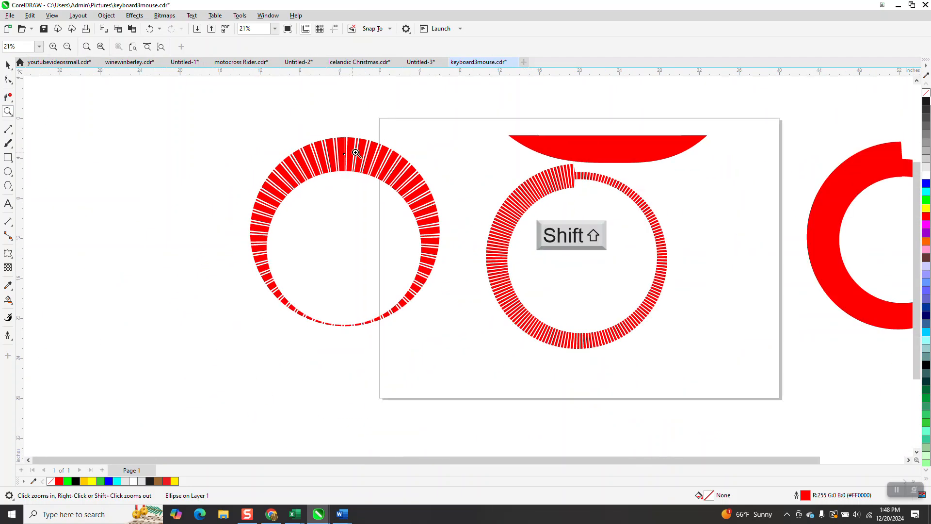
pyautogui.moveTo(539, 200); pyautogui.dragTo(647, 277)
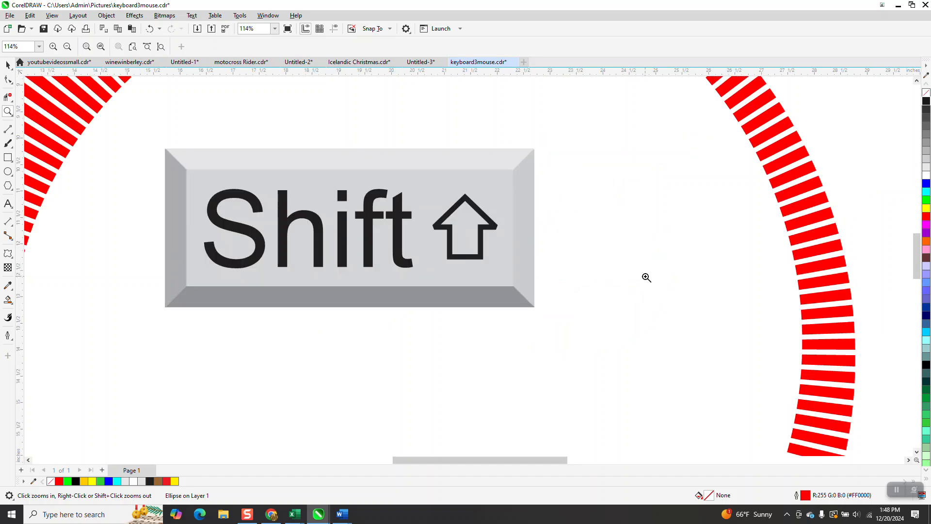